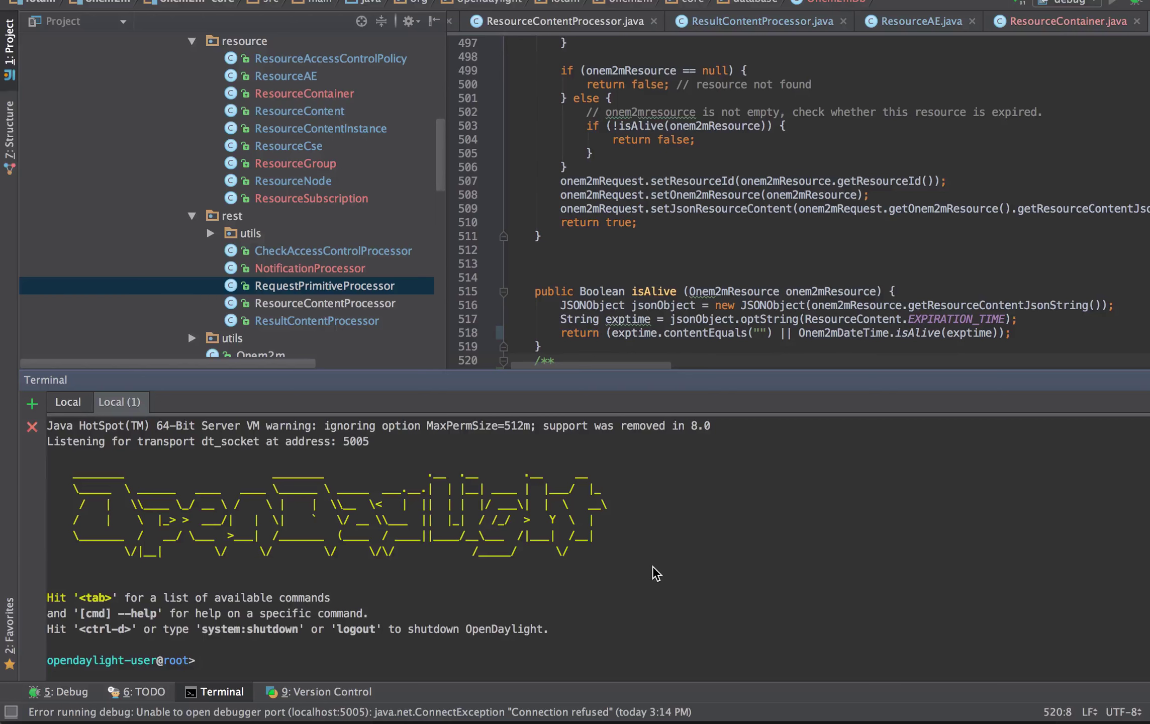
Run the Test 0 CSE Provisioning request to create cseBase InCSE1 and its default ACP
click(634, 719)
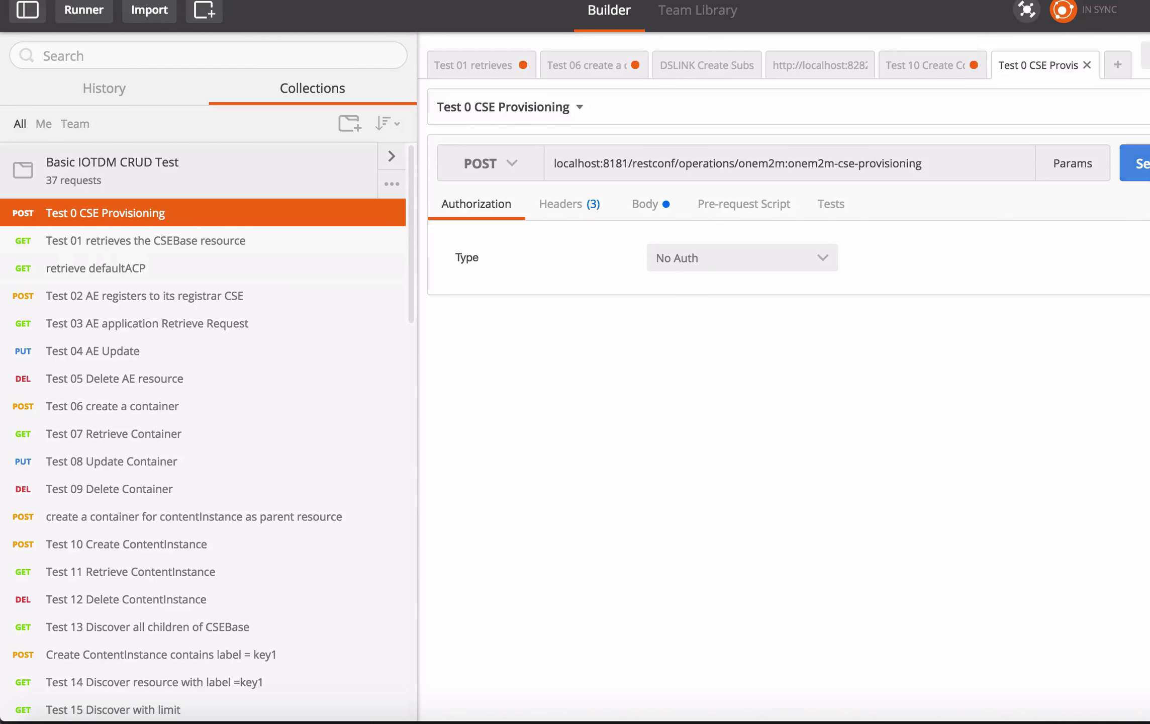
click(1135, 163)
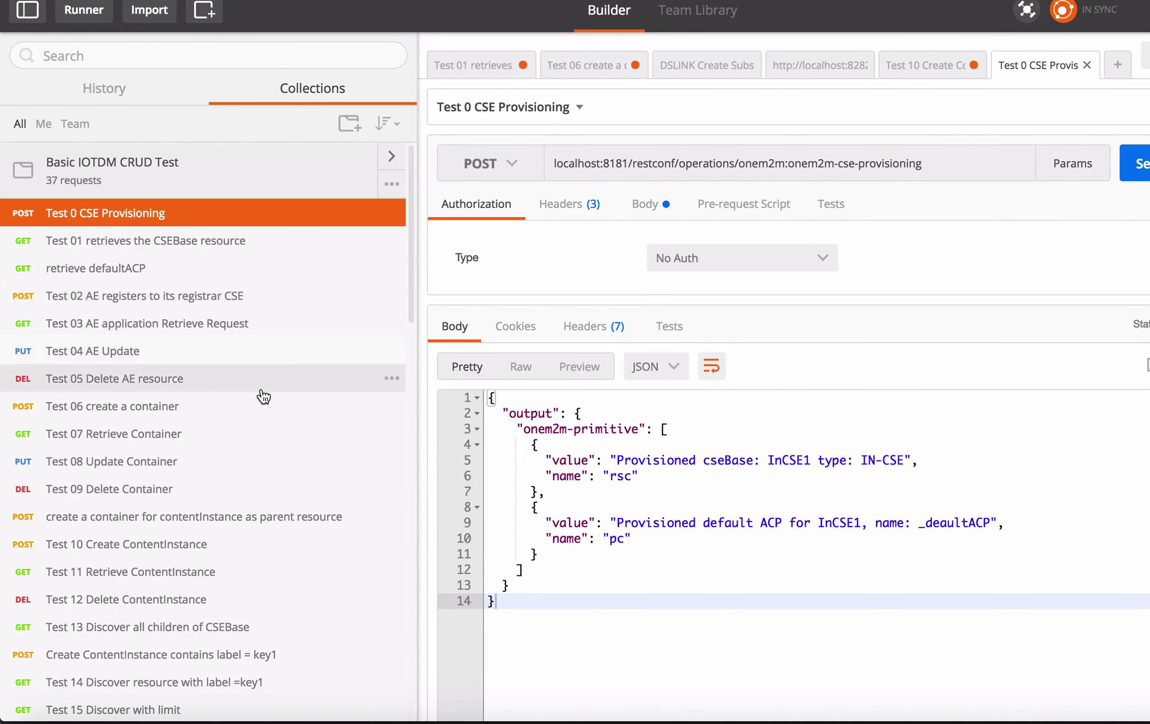
scroll(263, 396, down, 1)
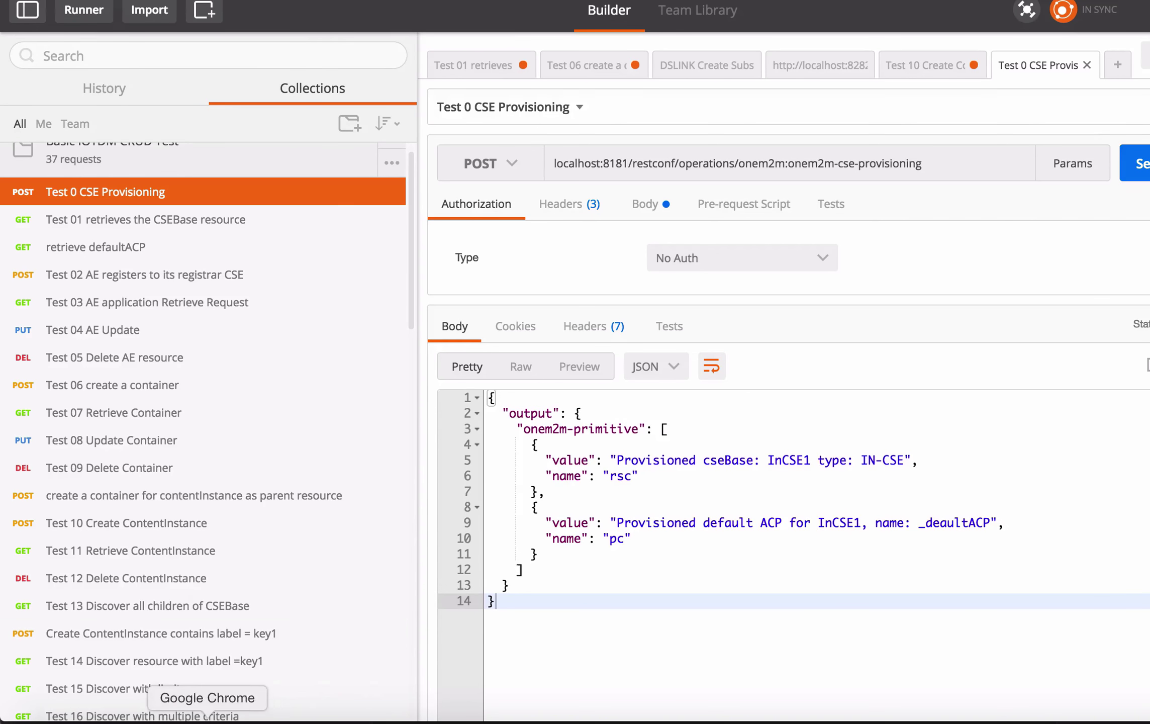
click(207, 720)
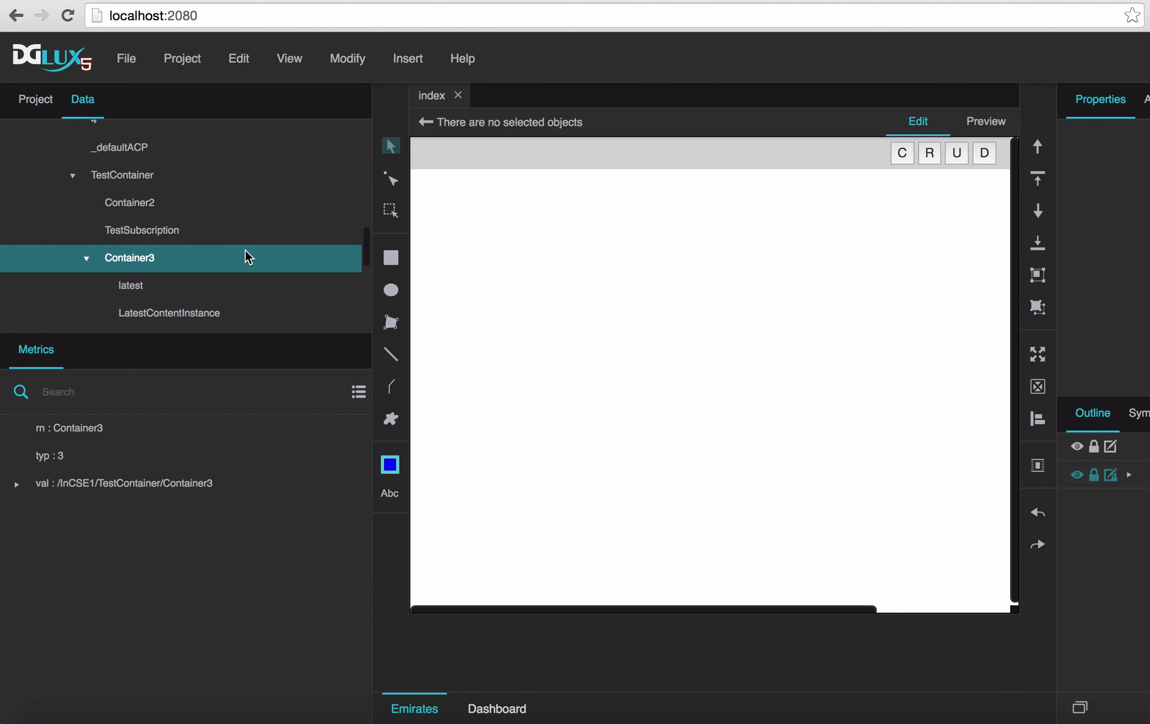
Run Discover on InCSE1 under local in DGLux5, leaving only _defaultACP beneath it
scroll(249, 257, up, 1)
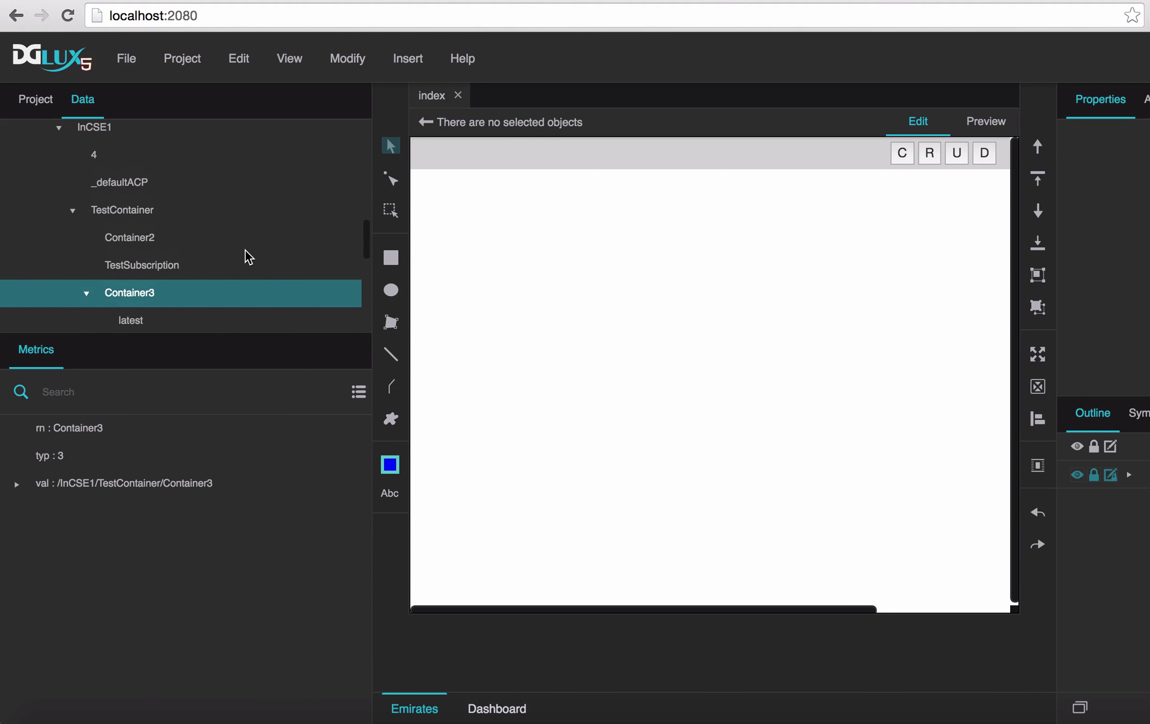
scroll(248, 257, up, 1)
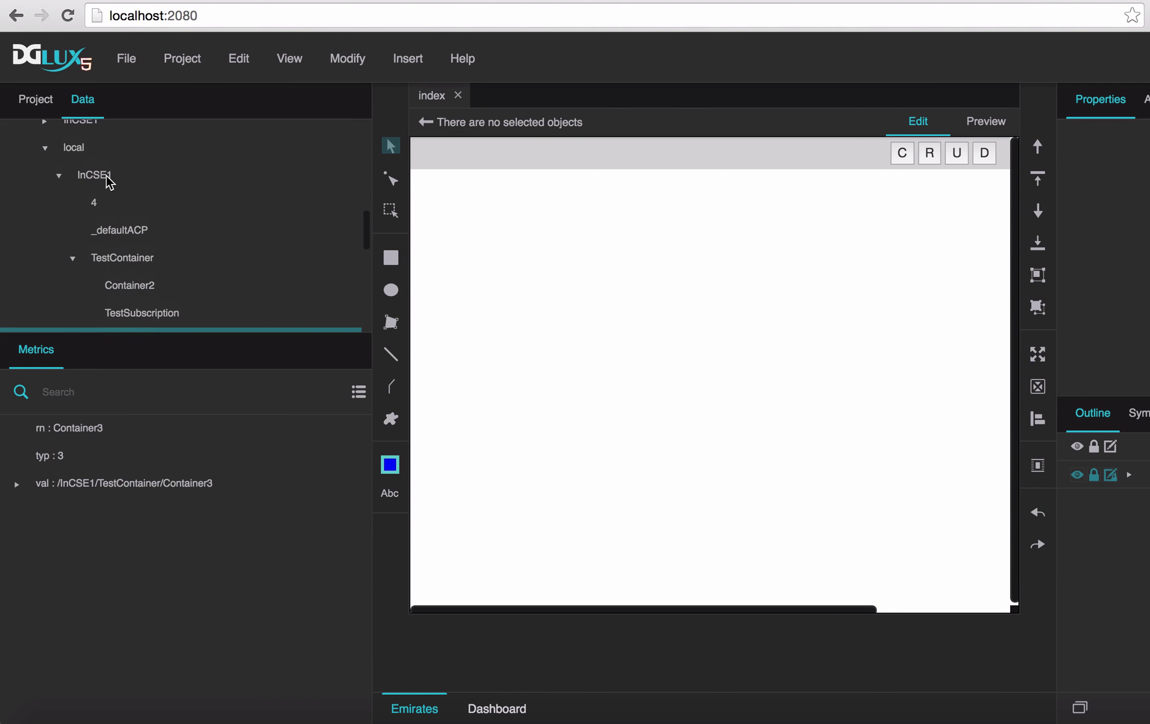
scroll(110, 184, up, 1)
click(111, 200)
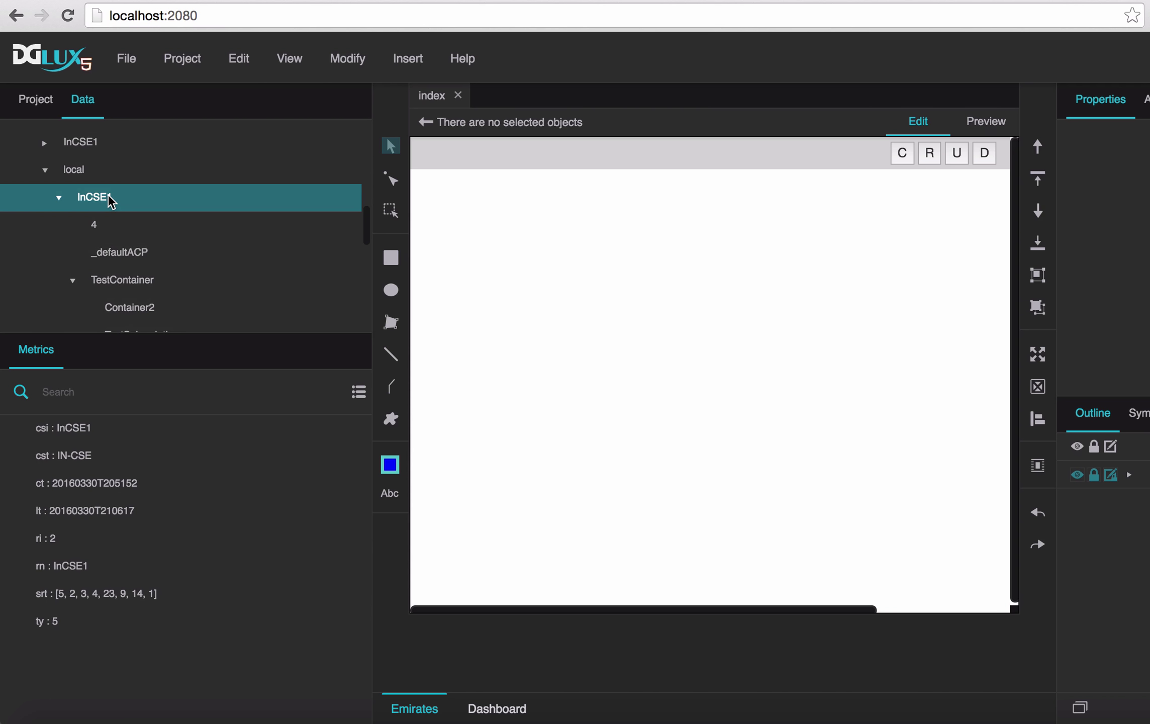
right_click(125, 199)
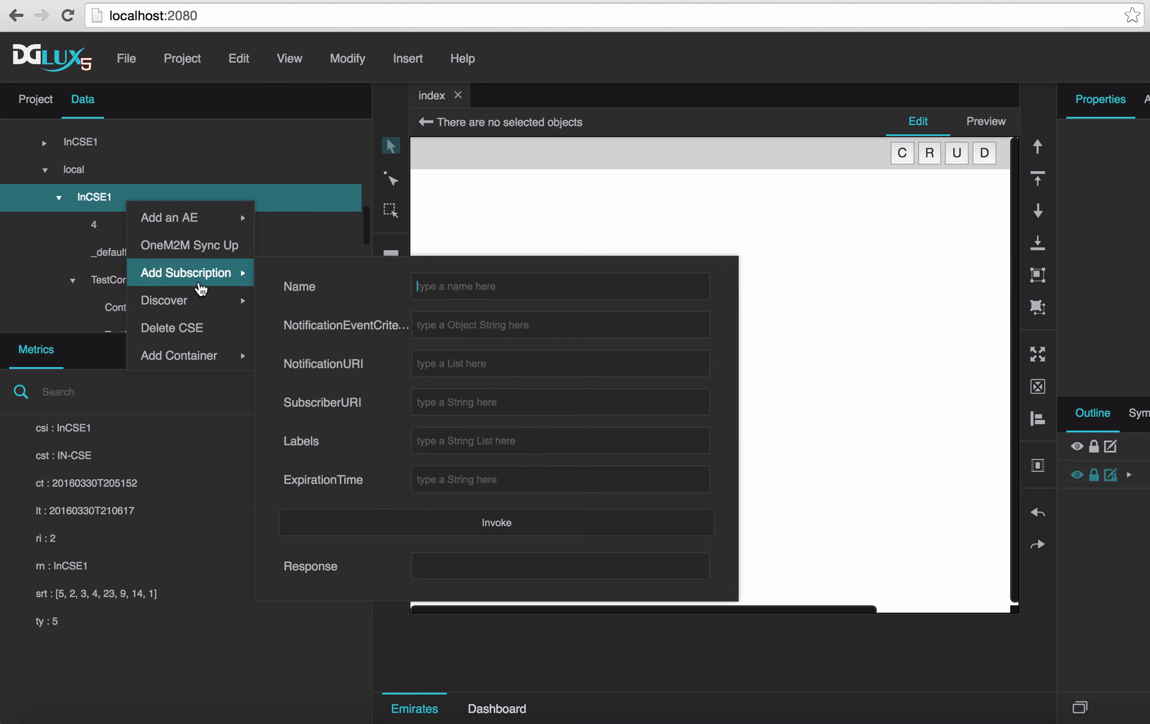
mouse_move(211, 313)
click(376, 357)
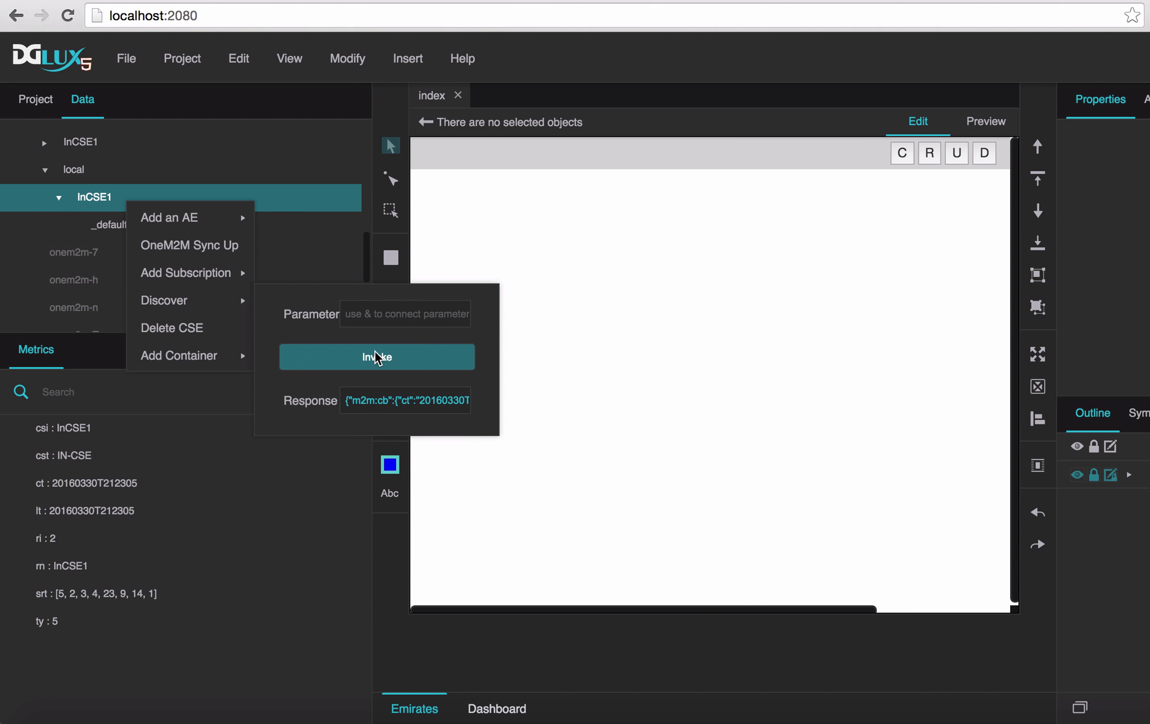
click(69, 226)
click(111, 204)
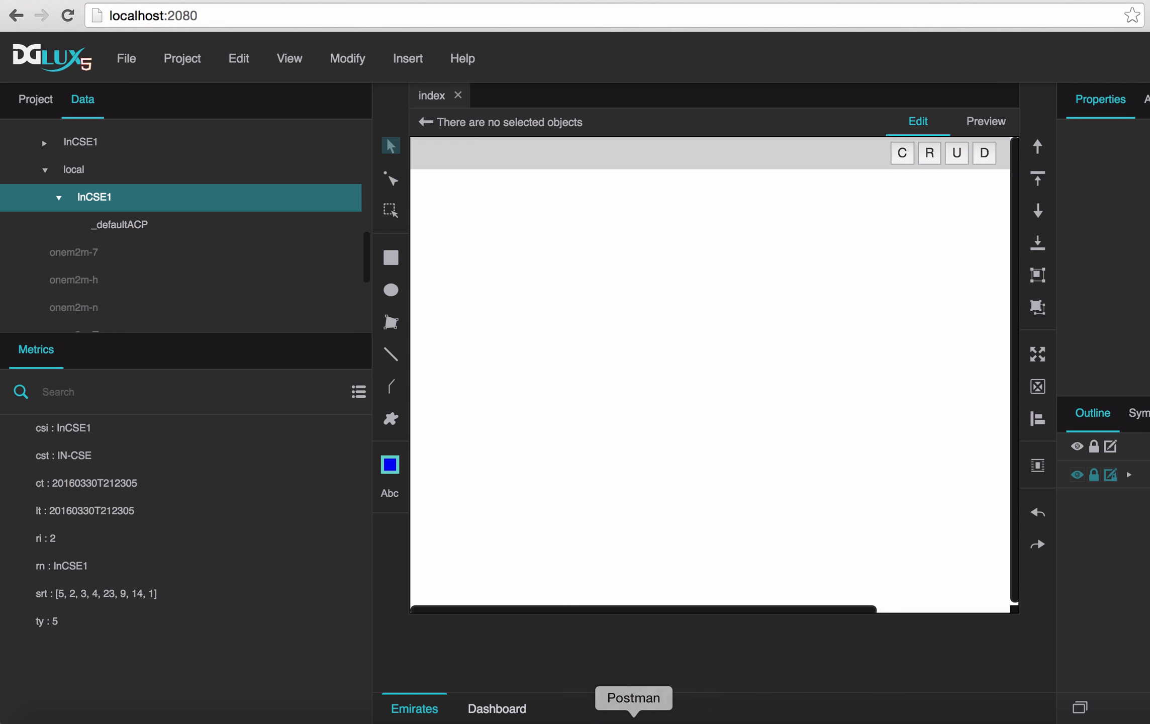
click(634, 718)
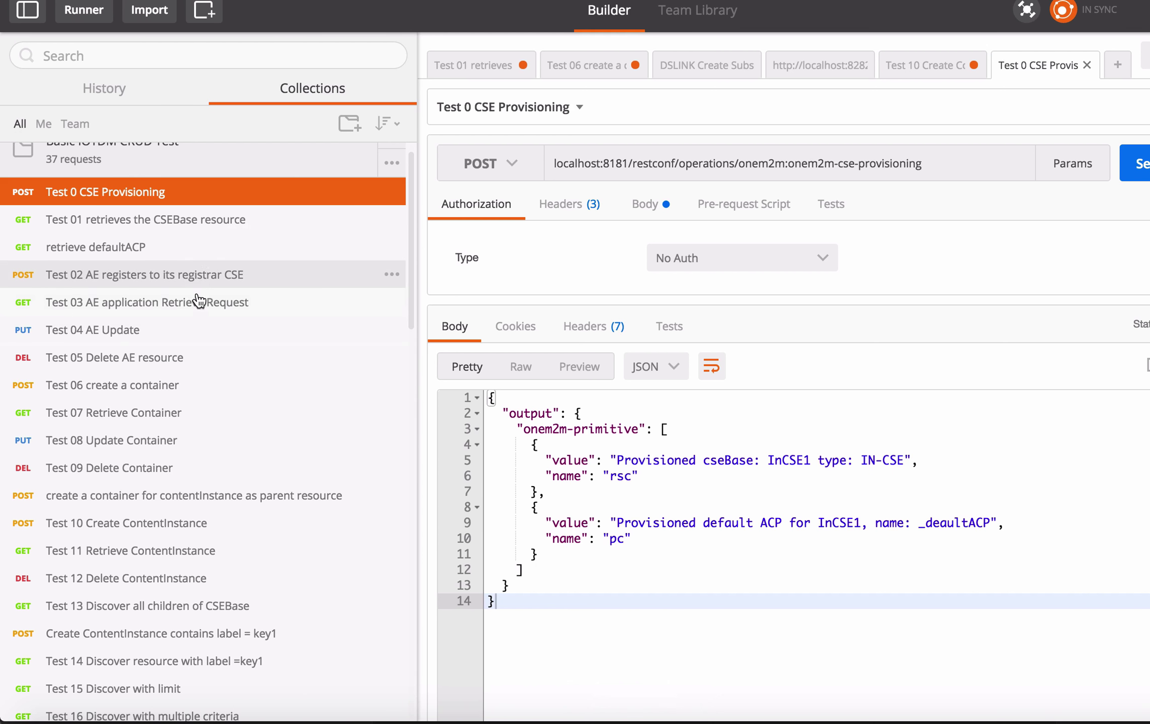
Open the Test 06 create a container request and trim its URL to /InCSE1
click(230, 390)
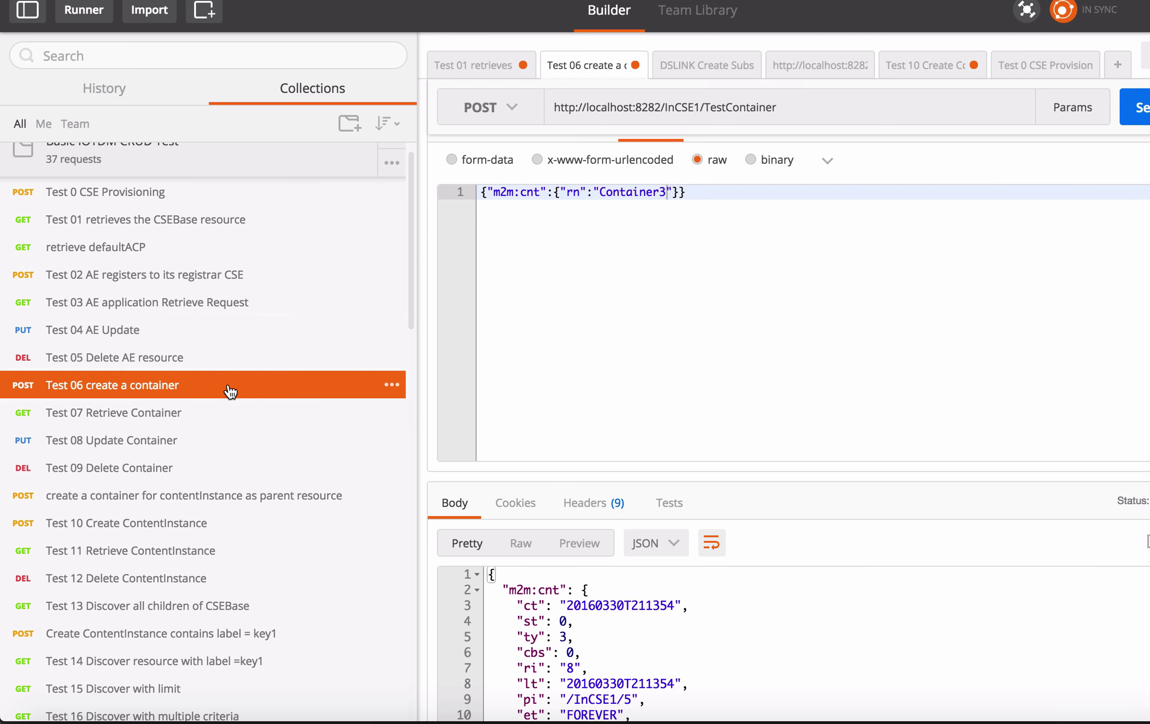
click(734, 300)
click(809, 107)
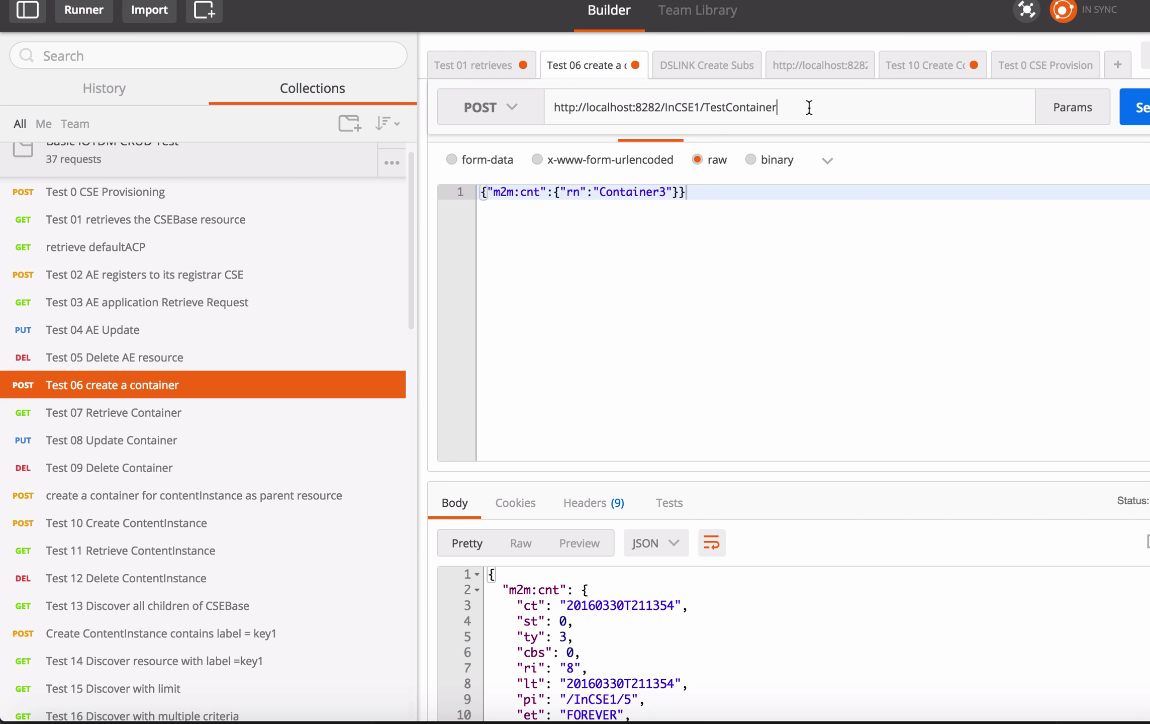
drag(776, 107, 706, 108)
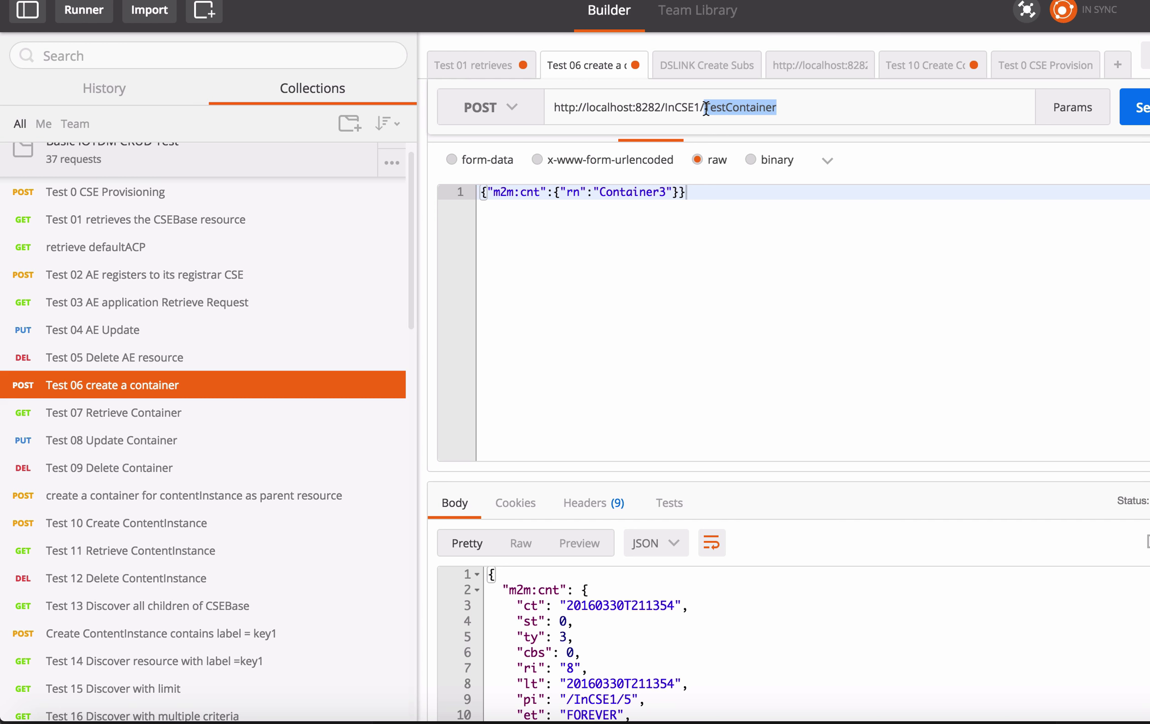
key(BackSpace)
key(BackSpace)
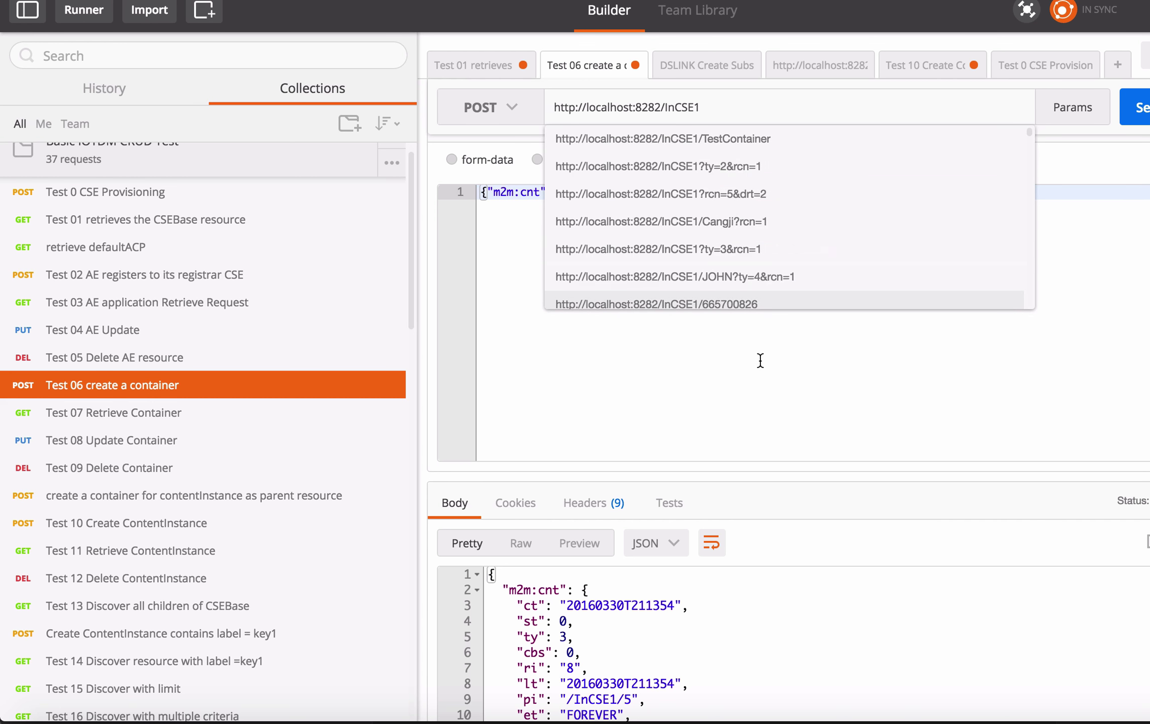
click(749, 200)
Change the body's rn from Container3 to TestContainer and send, creating resource id 4
double_click(653, 196)
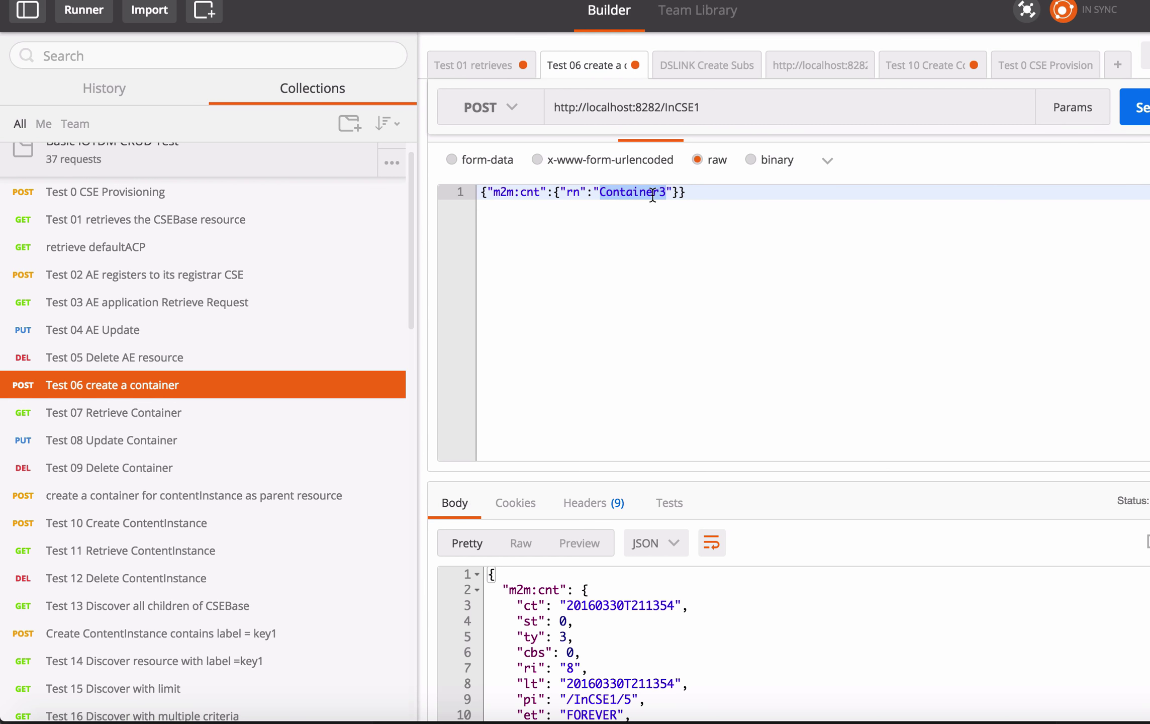
text(Test)
key(Return)
text(Container)
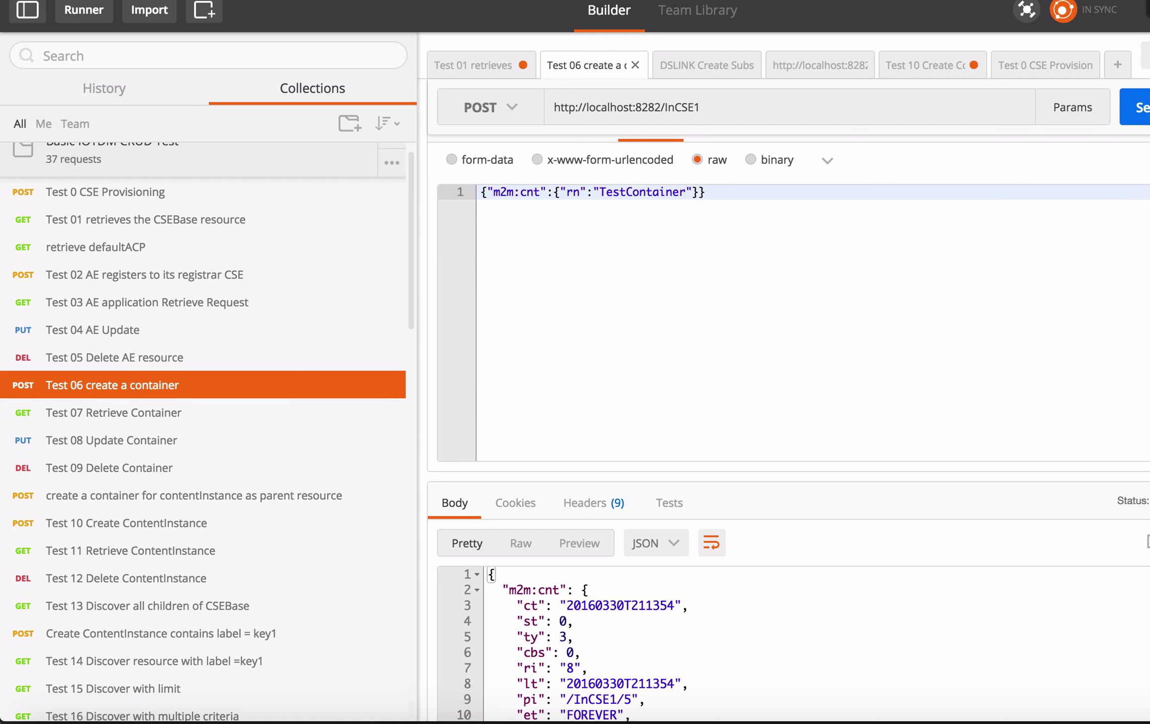
click(1141, 108)
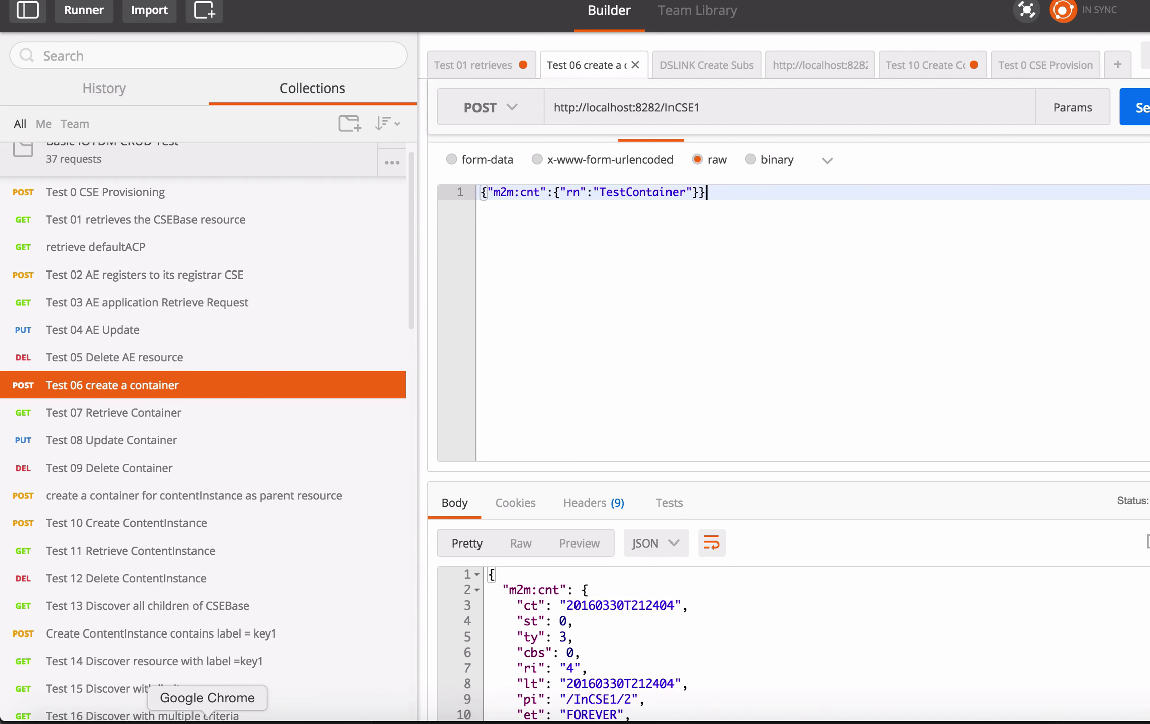
Rediscover InCSE1 and inspect TestContainer's attributes: et FOREVER, pi /InCSE1/2, ri 4
click(206, 720)
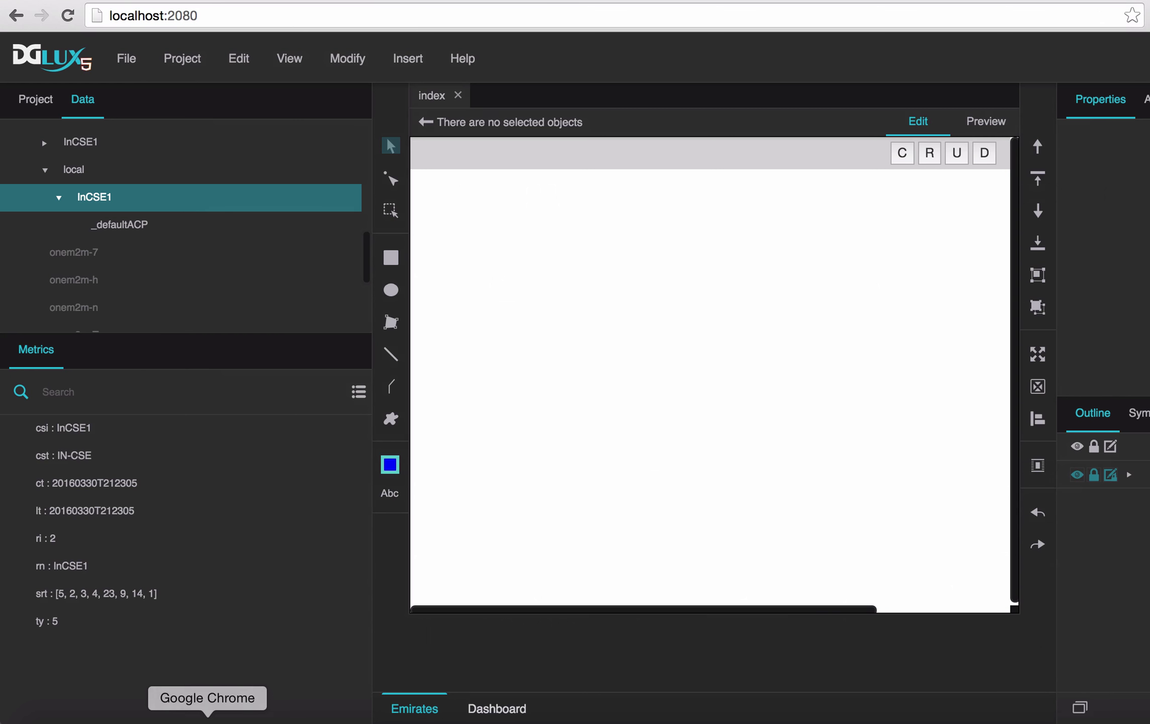
right_click(137, 204)
mouse_move(215, 278)
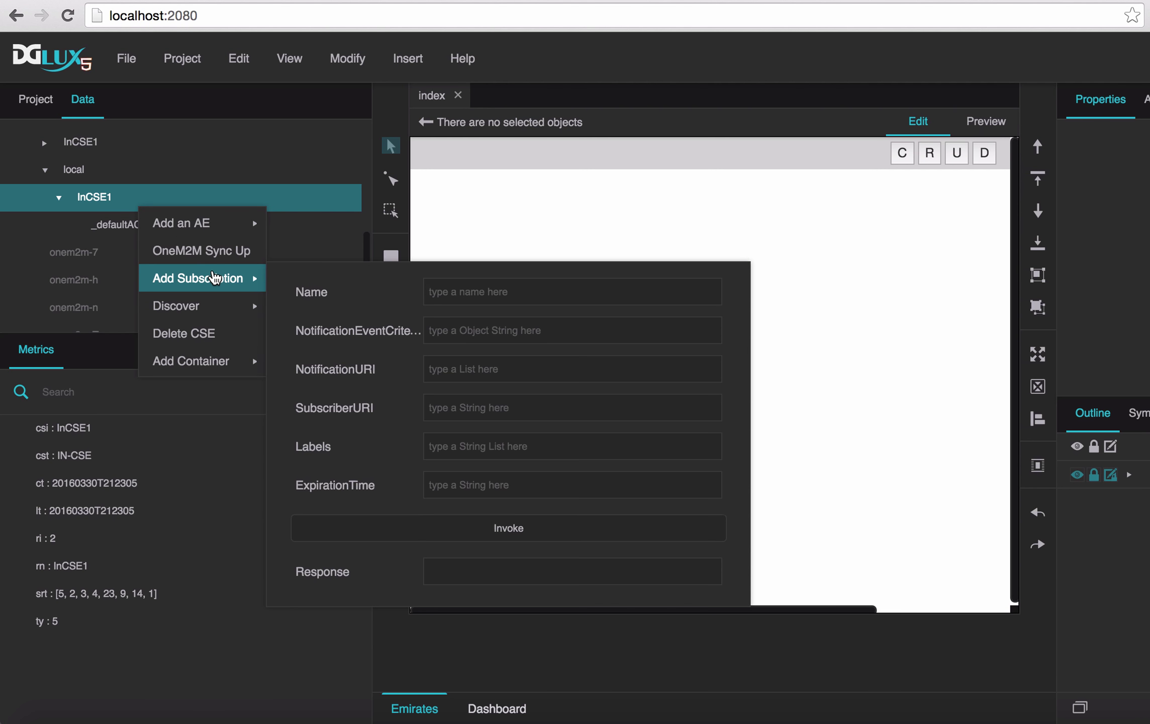
mouse_move(218, 305)
click(390, 364)
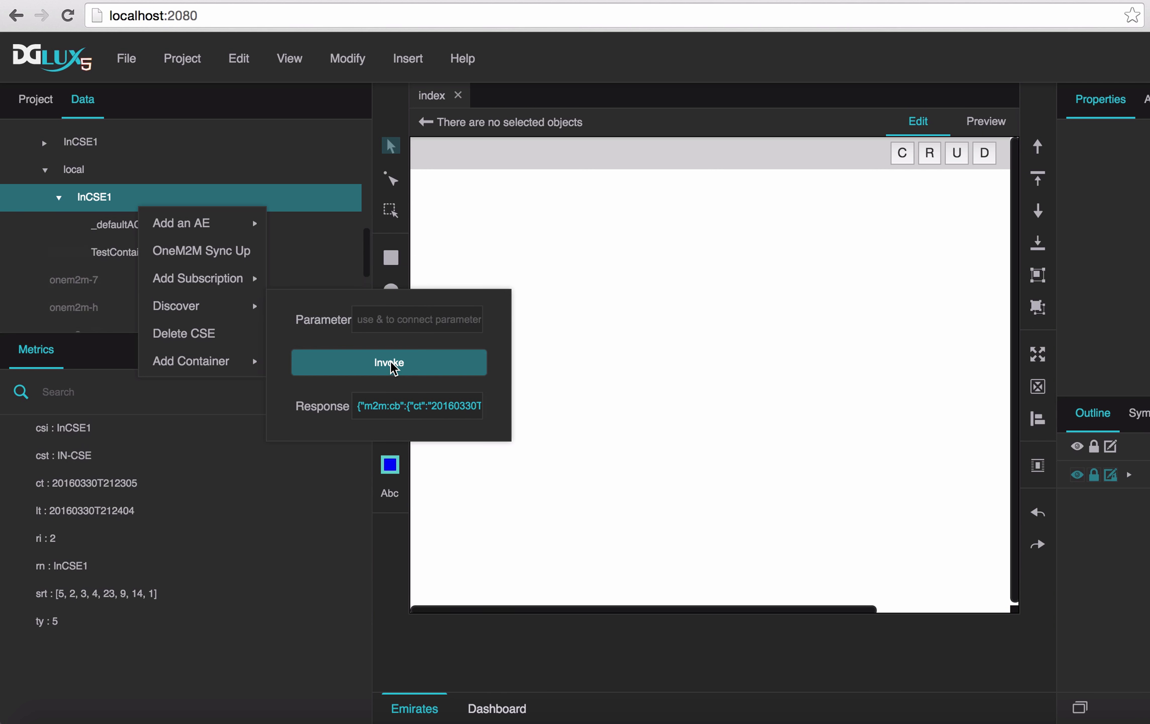
click(63, 249)
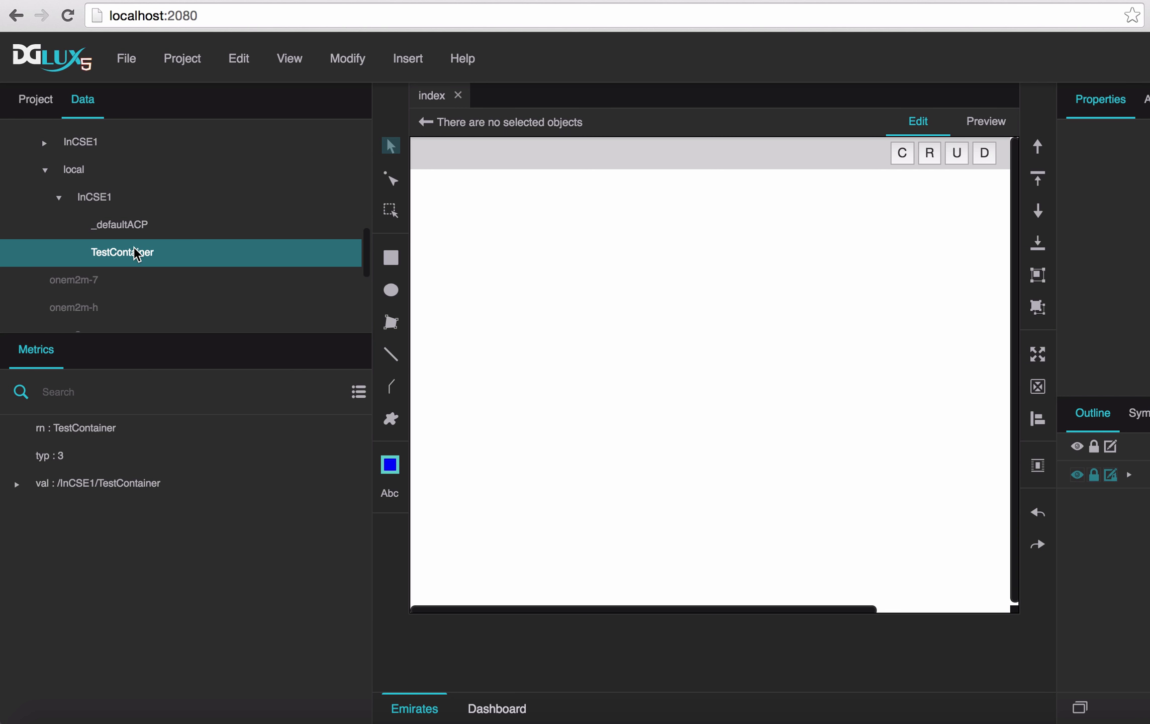
click(17, 484)
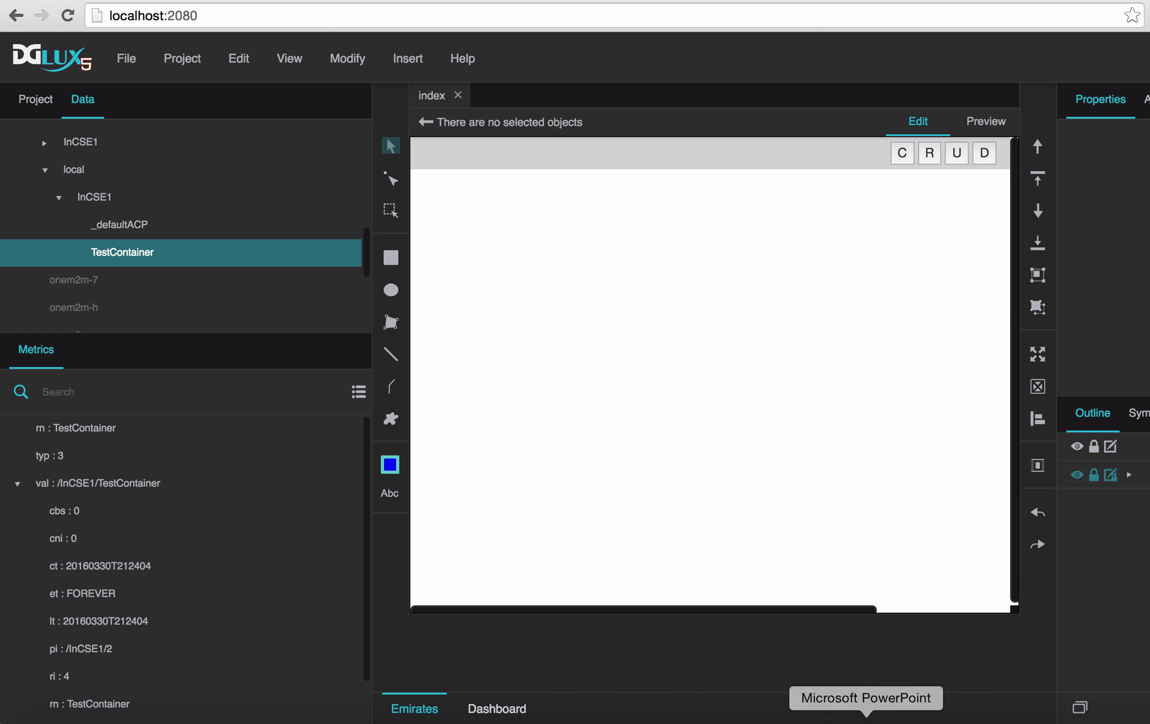
click(866, 720)
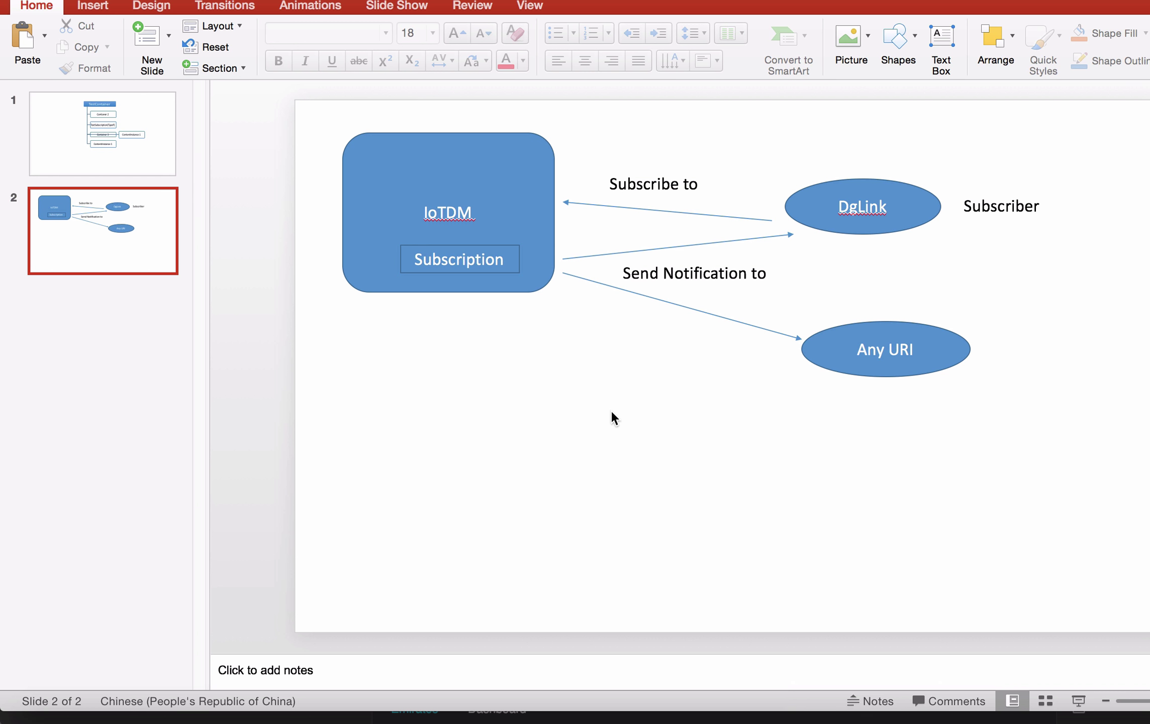
Show slide 1's TestContainer hierarchy diagram in PowerPoint
click(146, 174)
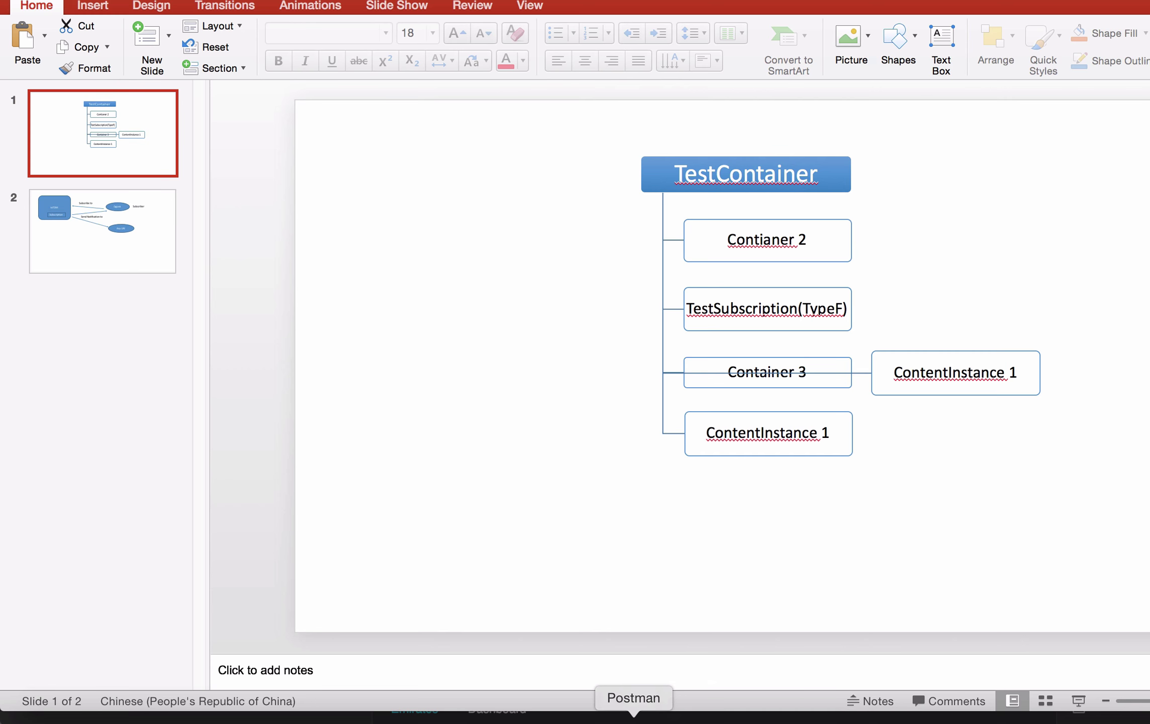
click(634, 719)
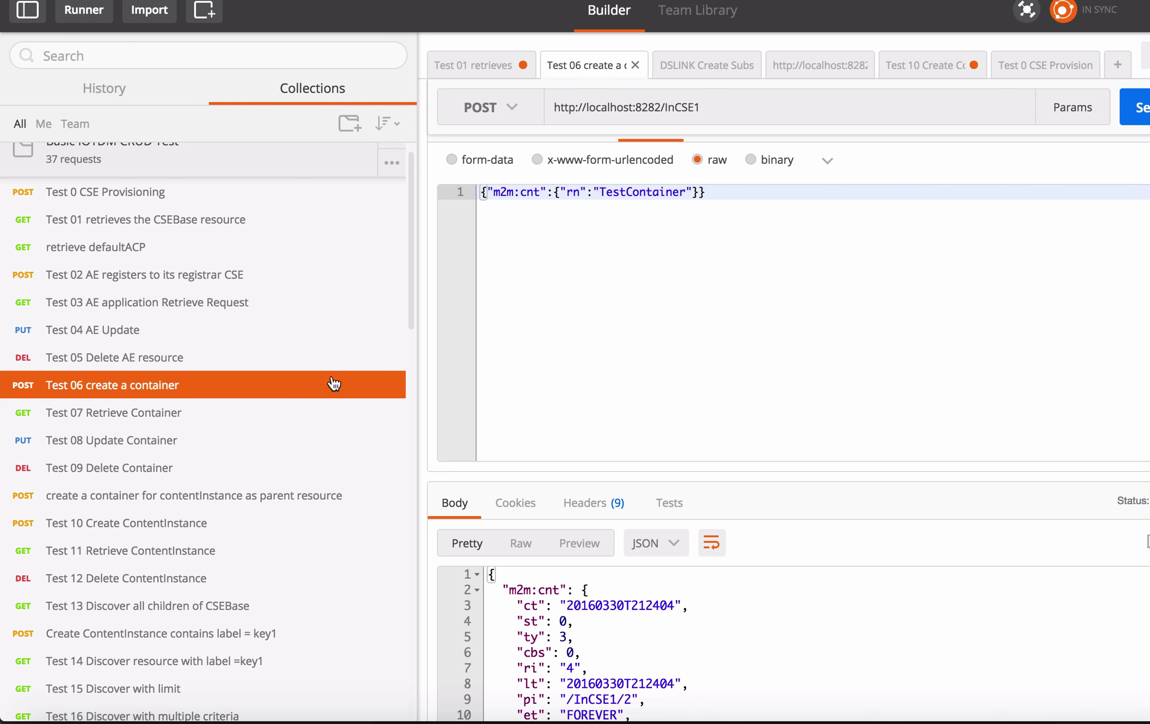
Point the POST URL at /InCSE1/TestContainer and create Container2 (ri 5, parent /InCSE1/4)
click(722, 113)
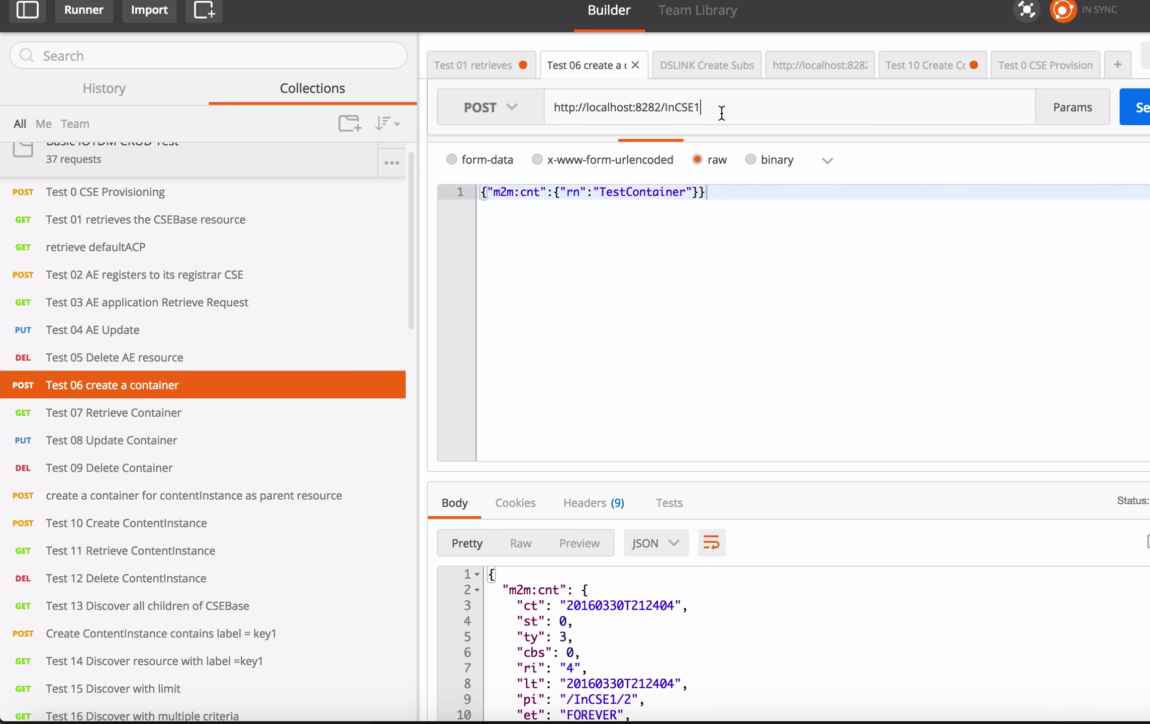
text(/)
click(761, 138)
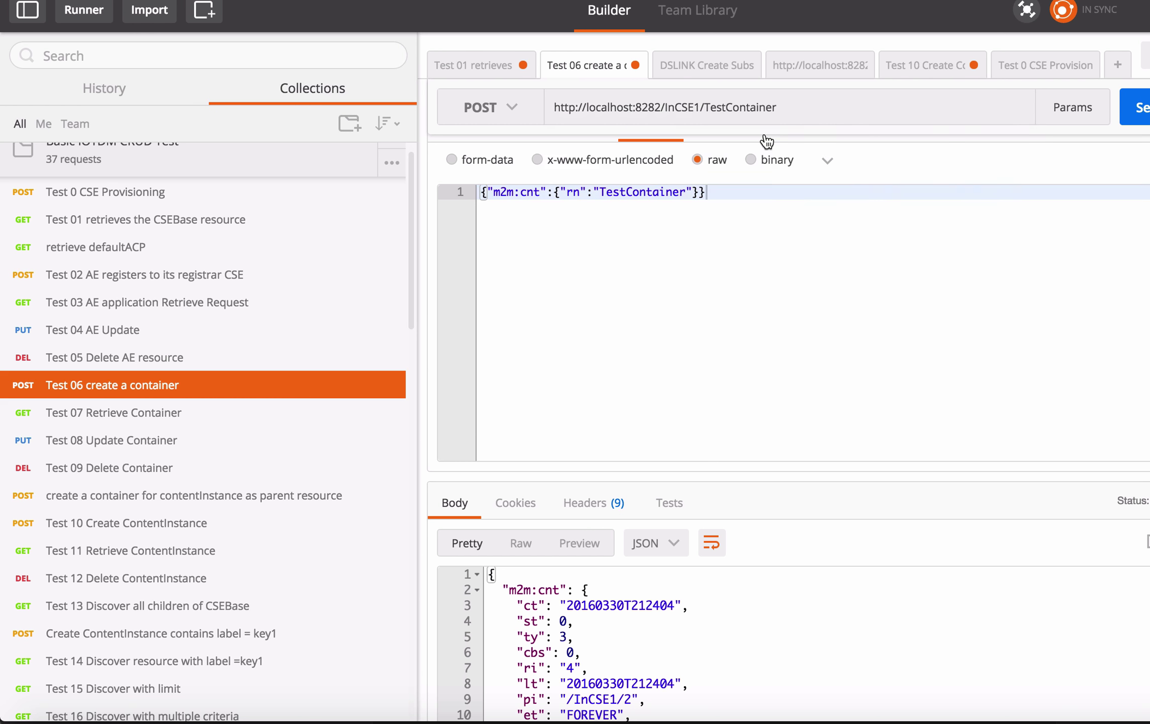
double_click(668, 193)
key(BackSpace)
text(Co)
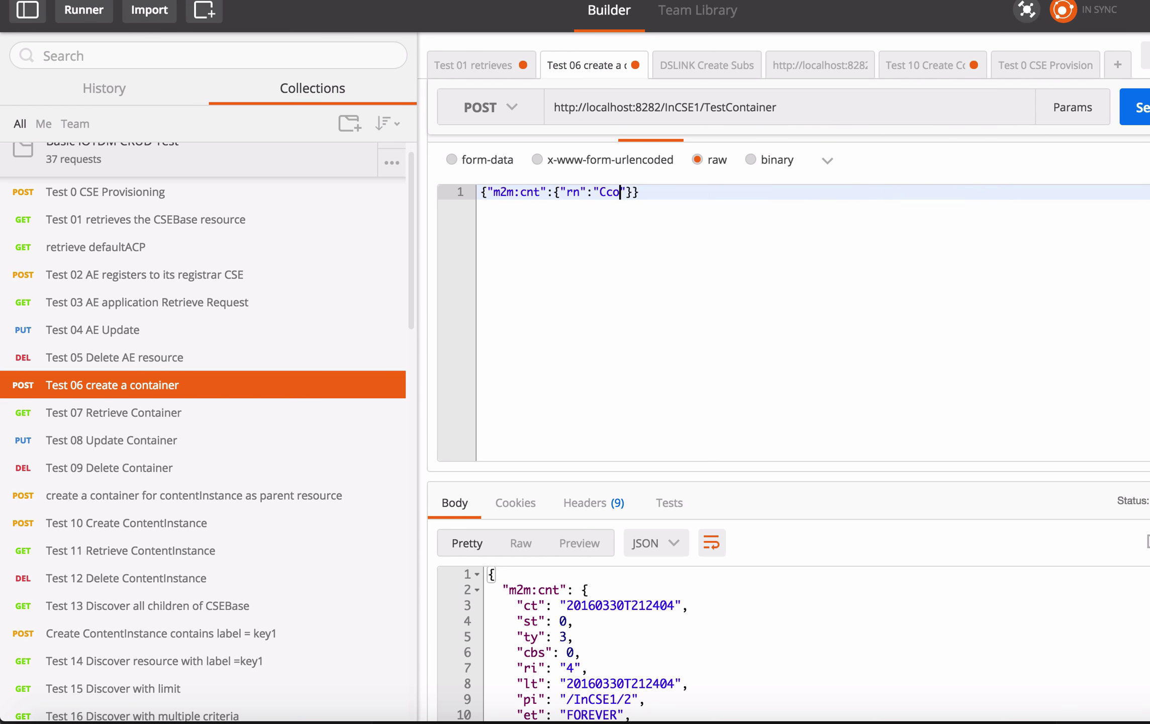
text(ntainer2)
click(848, 220)
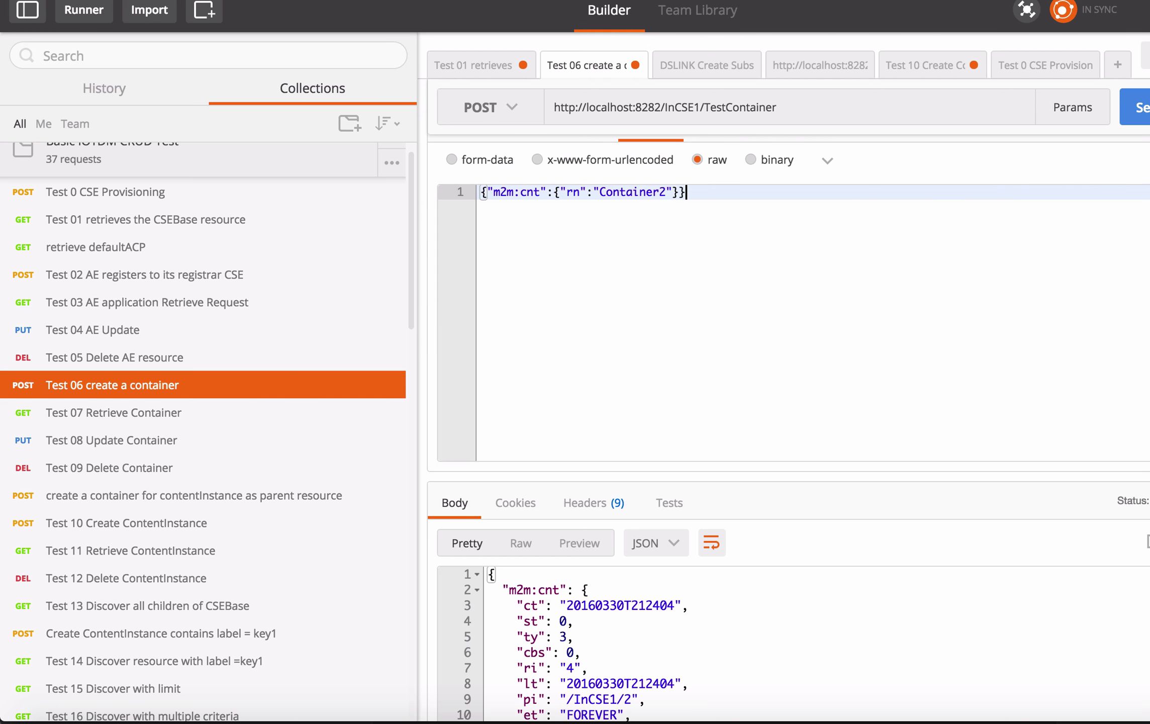
click(1138, 107)
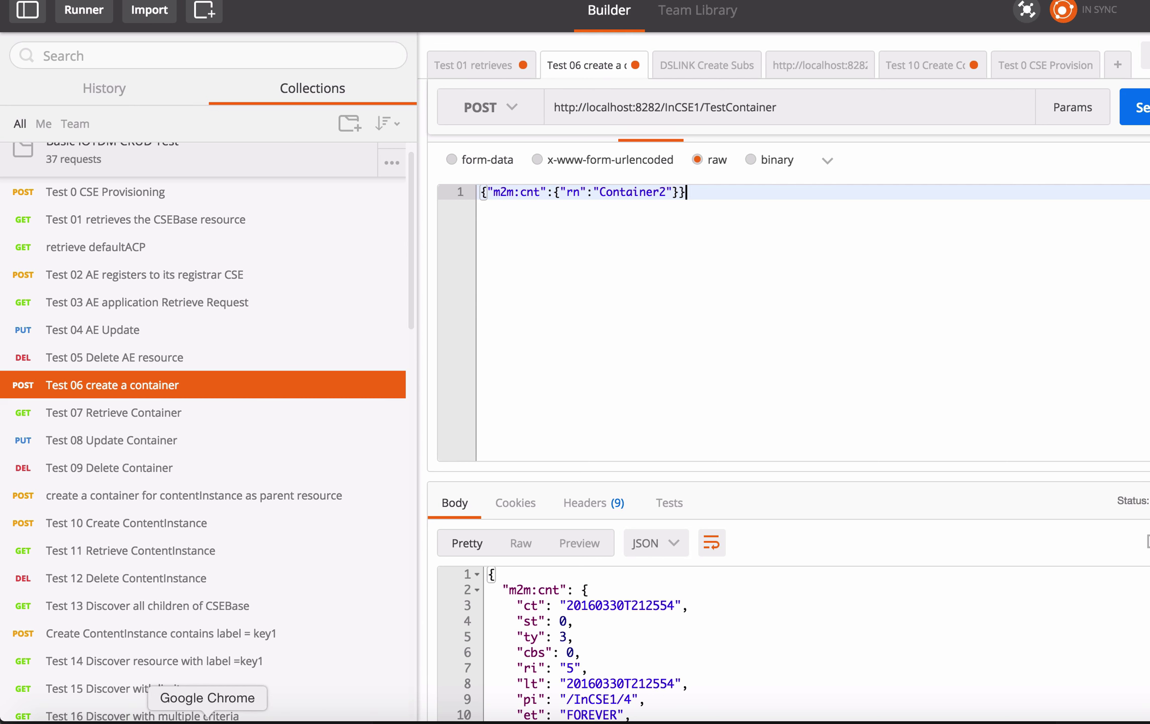
click(207, 720)
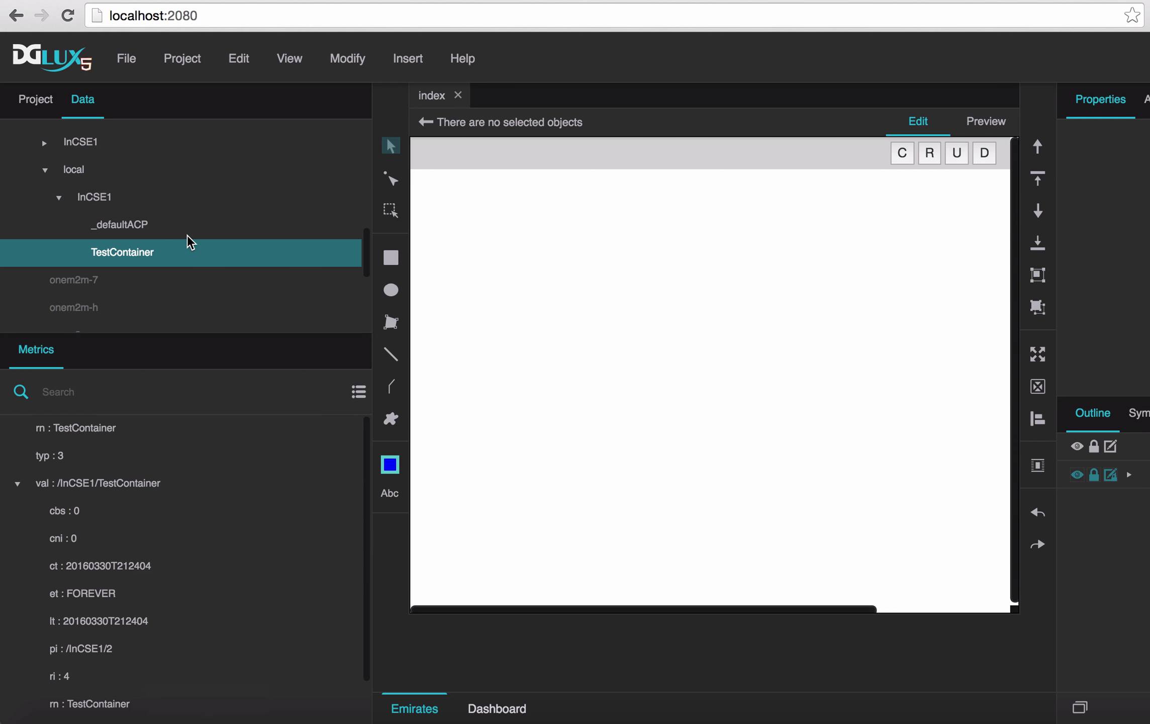
Rediscover InCSE1 and expand TestContainer to reveal Container2 nested beneath it
click(128, 200)
right_click(127, 200)
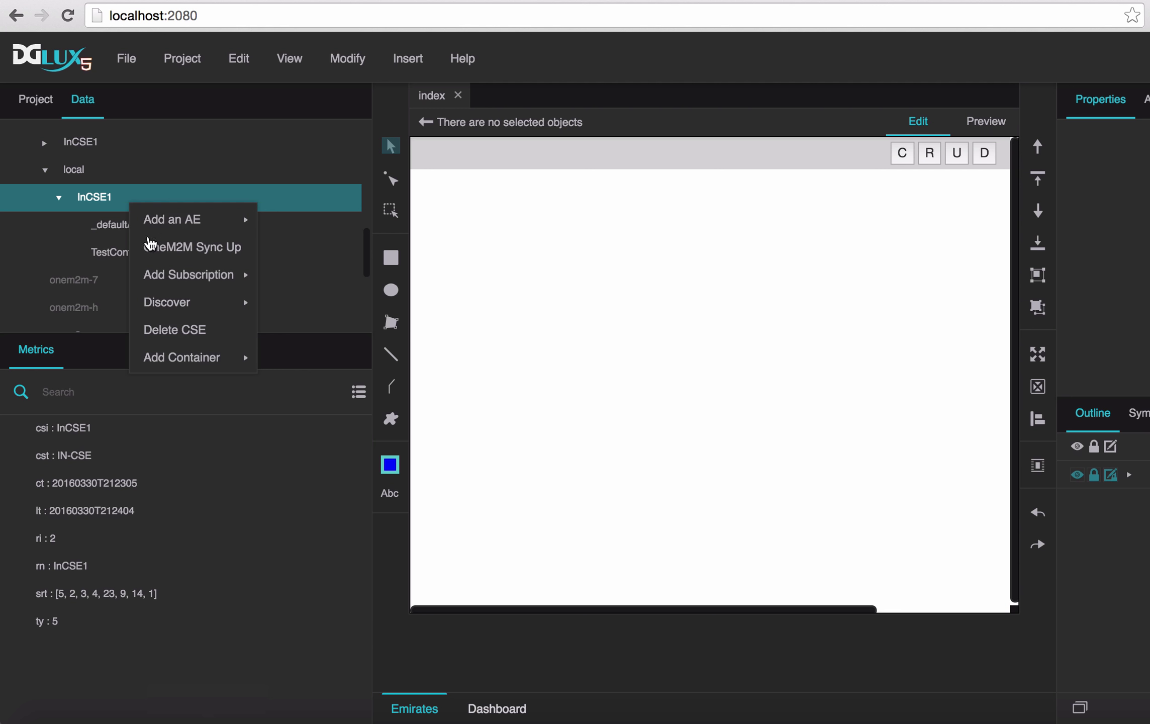
mouse_move(188, 311)
click(364, 361)
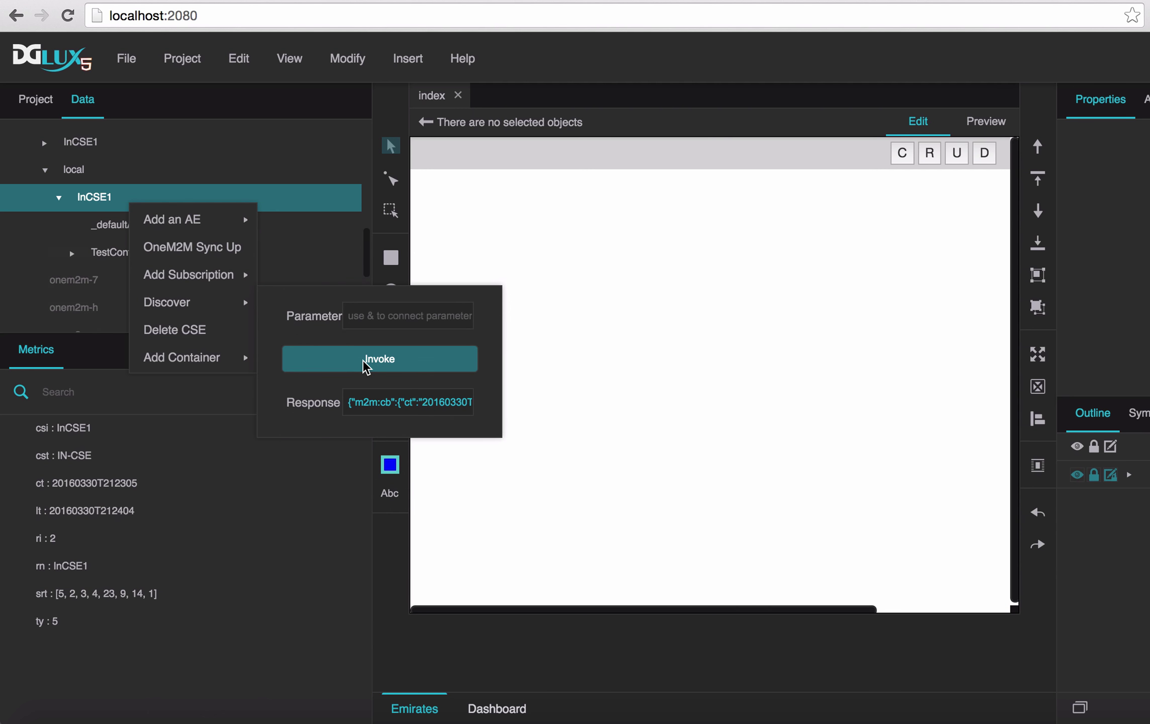
click(91, 249)
click(72, 253)
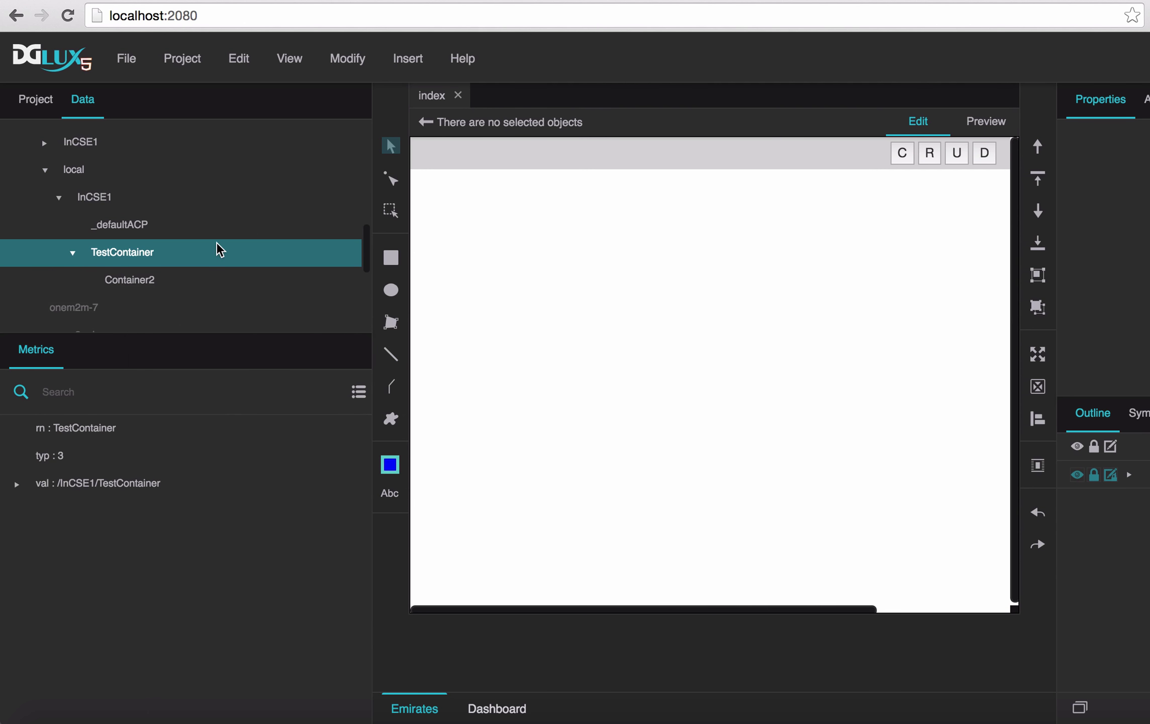
click(150, 225)
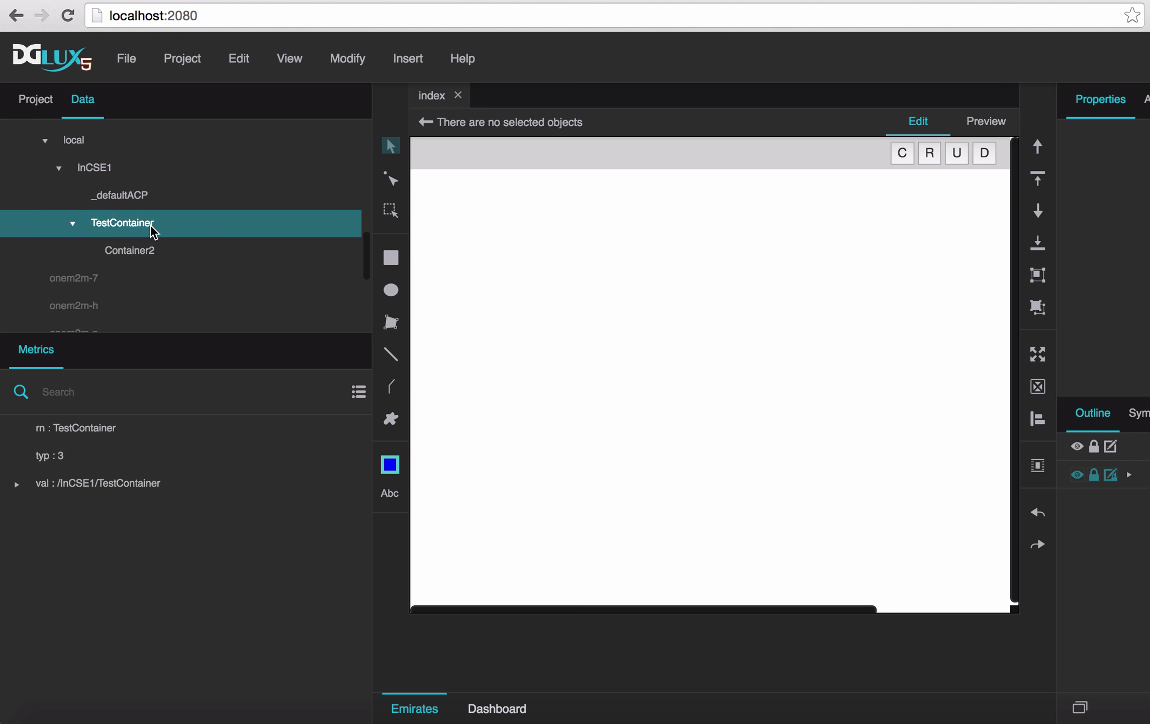